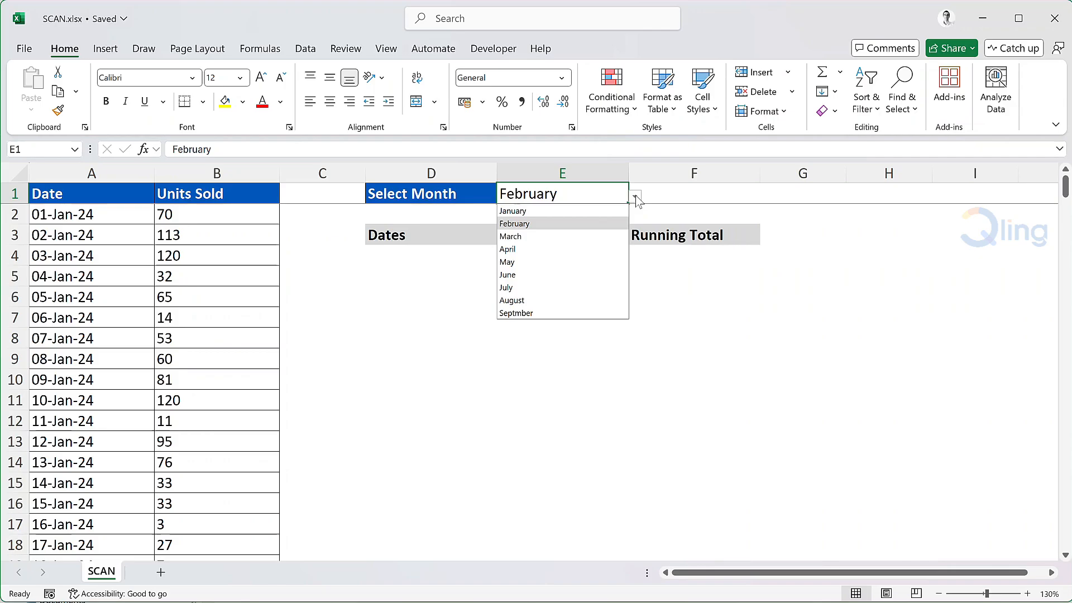
- Close the month list with February kept in E1, then select cell D4
left_click(636, 198)
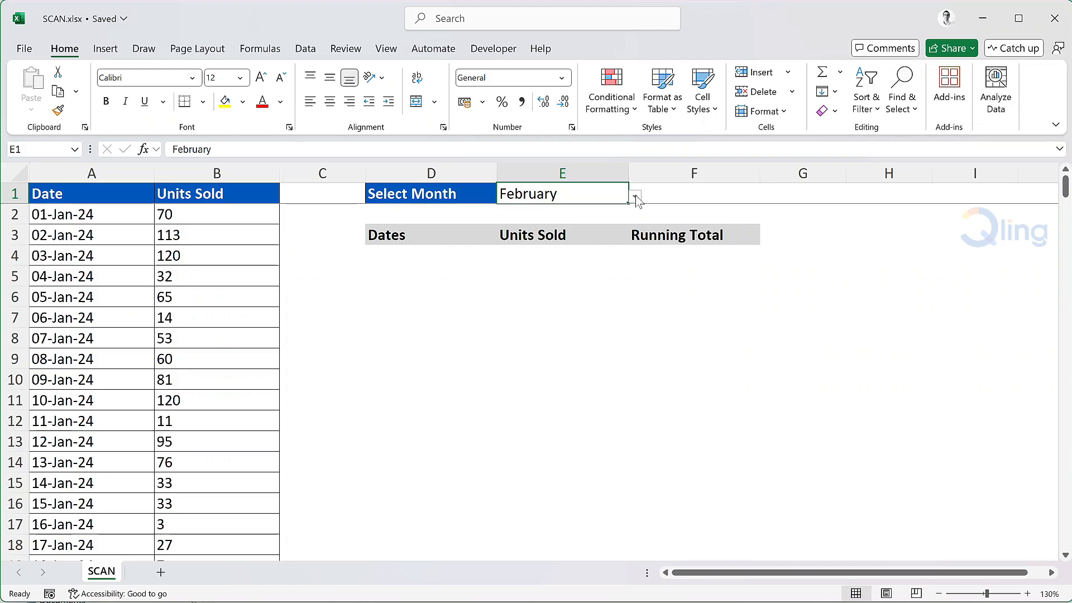
left_click(402, 254)
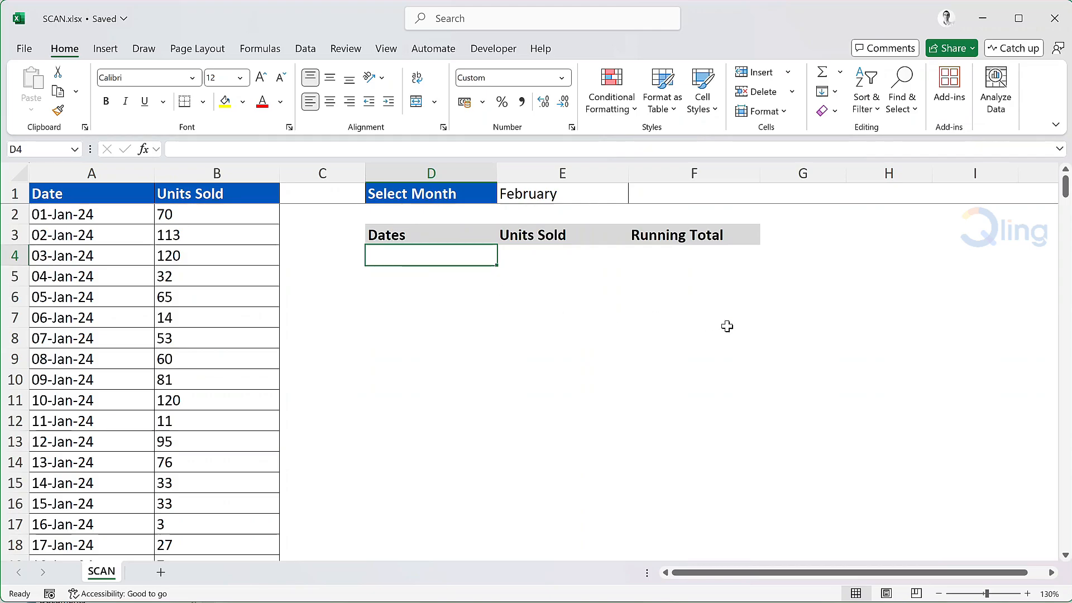
- Start a FILTER formula in D4 over the data range A2:B275
type("=filter")
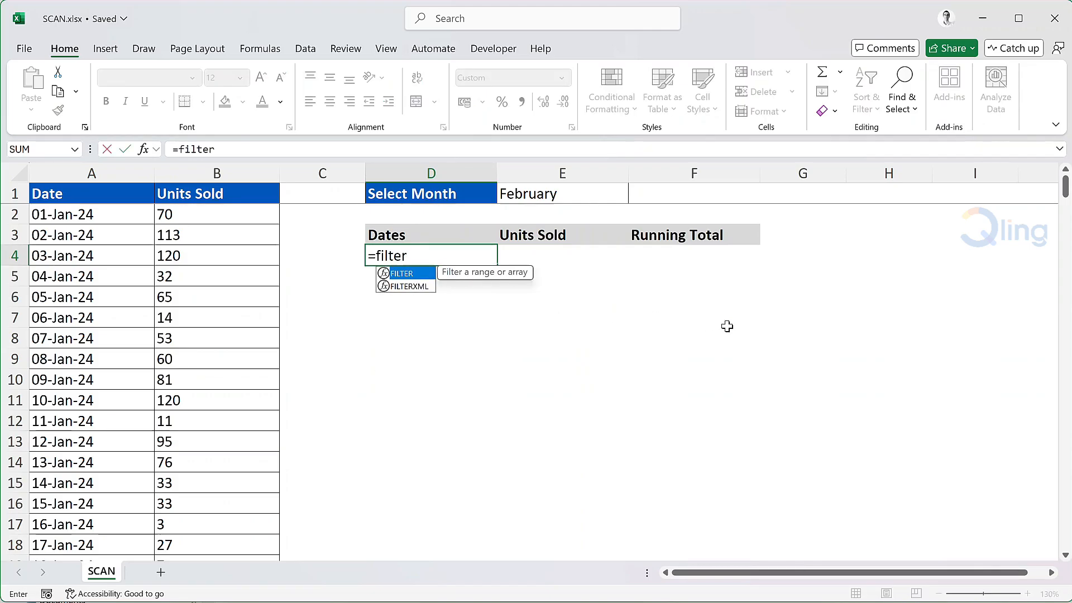
key("Tab")
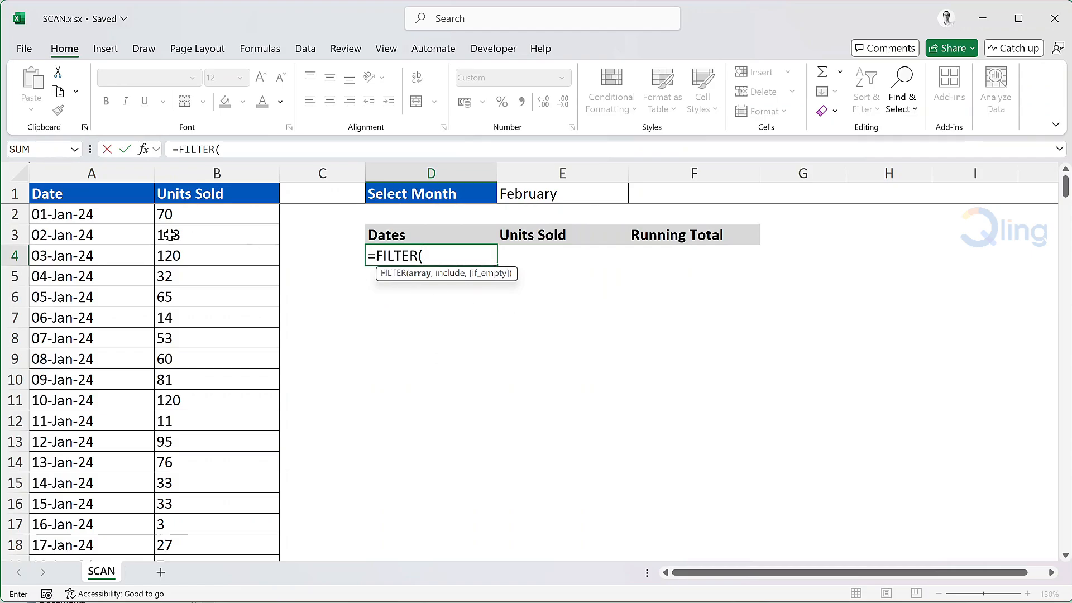
left_click(117, 221)
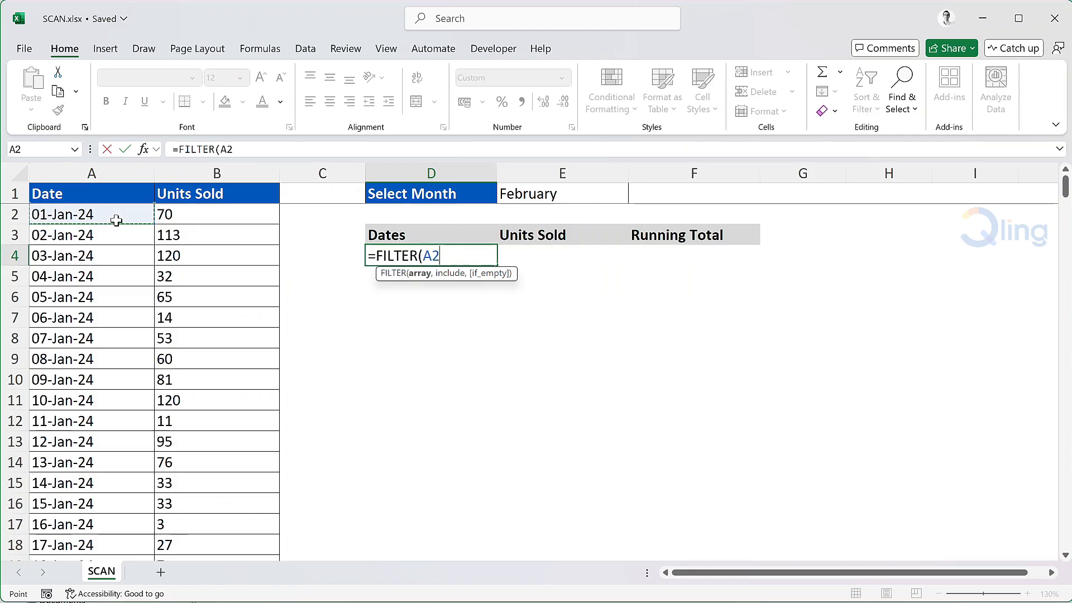
key("shift+Right")
key("ctrl+shift+Down")
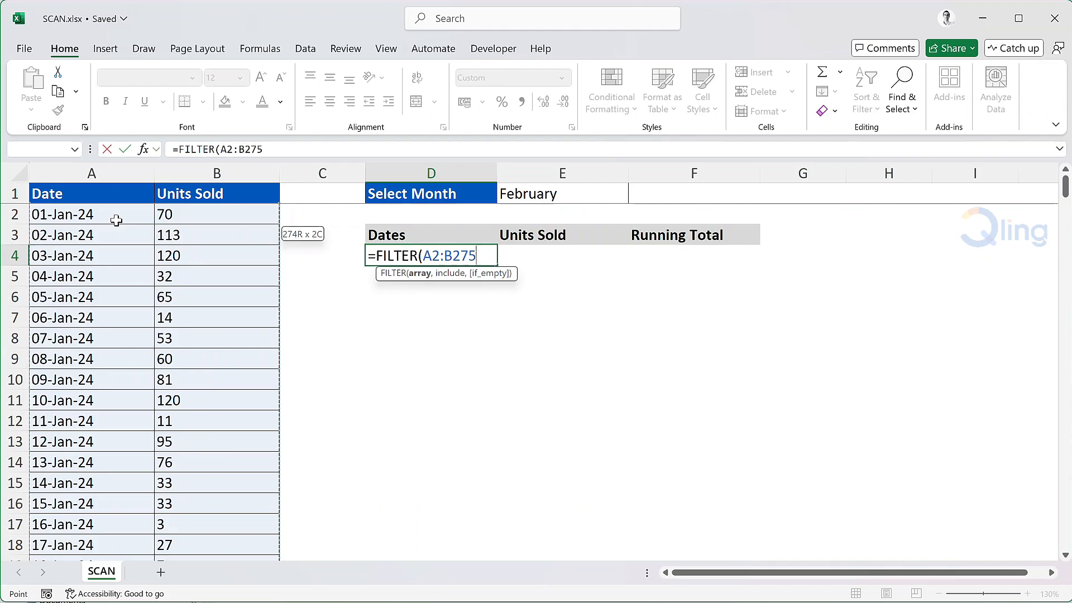
- Add the condition MONTH(A2:A275)=$E$1 and commit the FILTER formula
type(",mont")
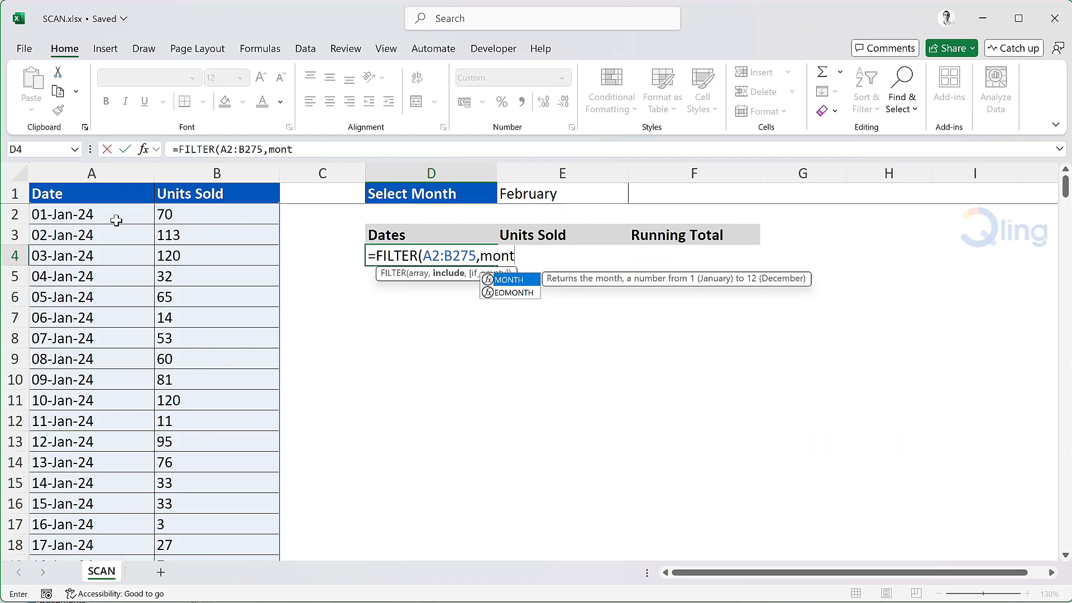
type("h")
key("Tab")
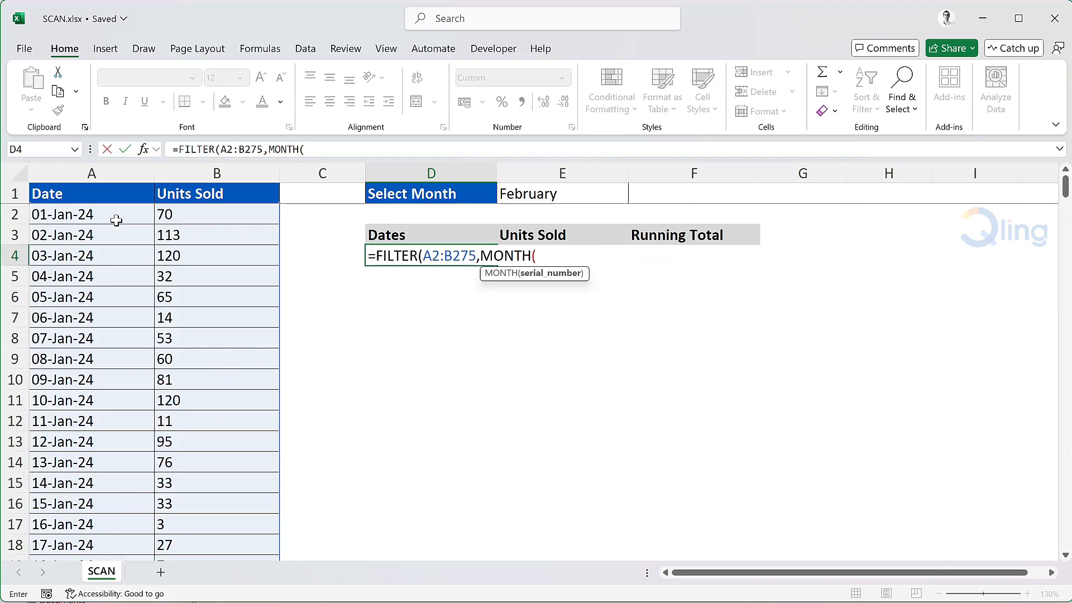
left_click(73, 212)
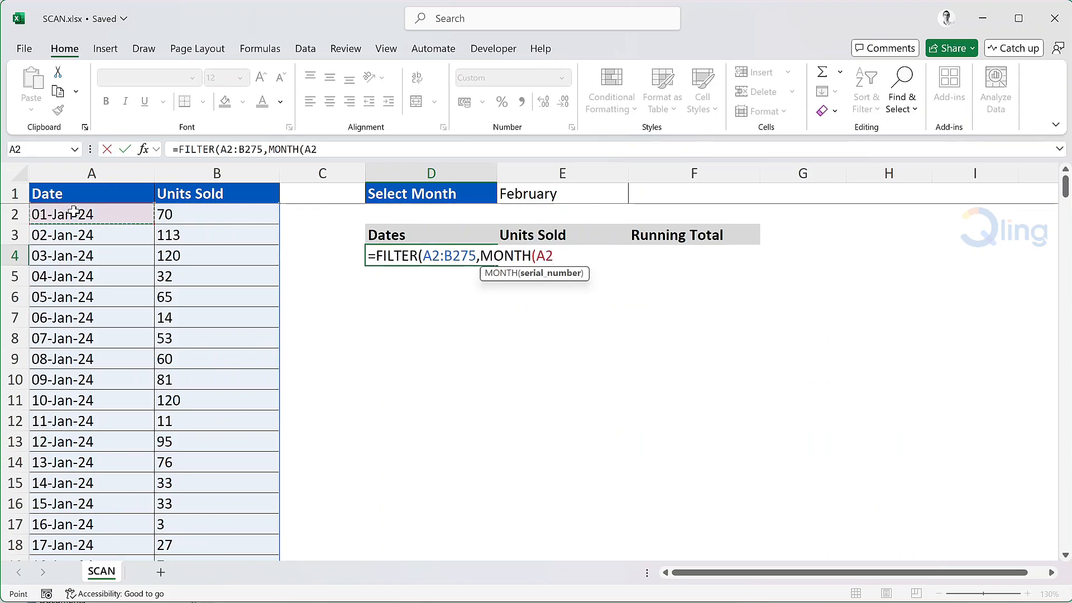
key("ctrl+shift+Down")
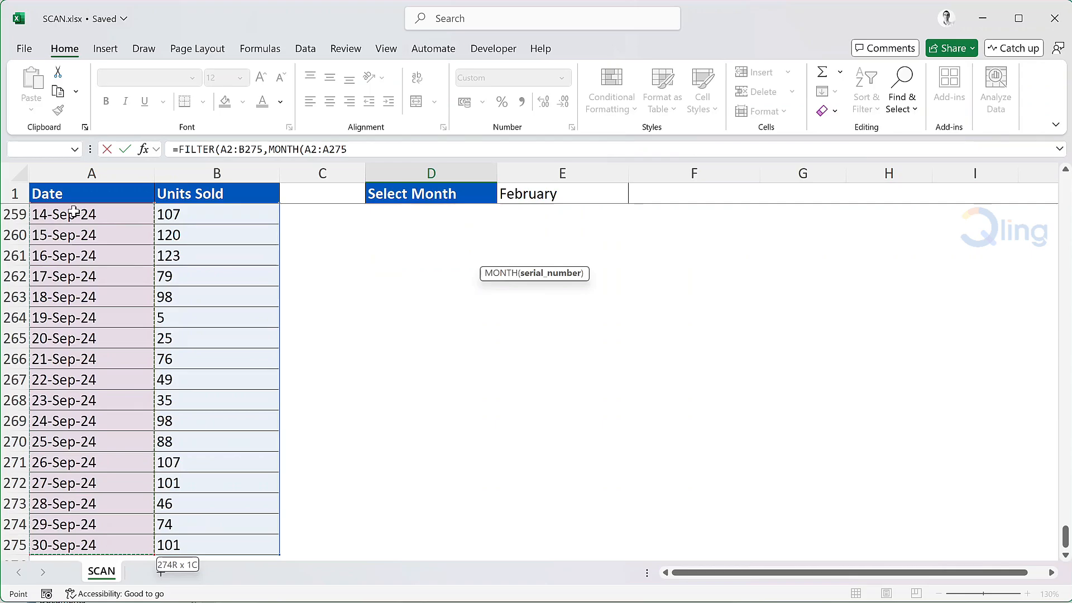
type(")=")
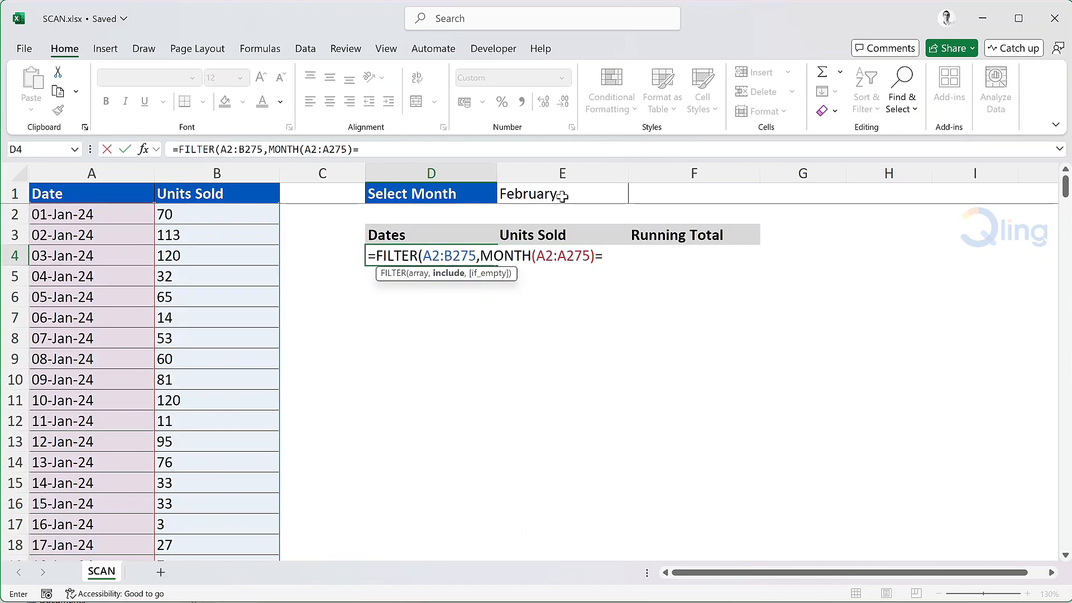
left_click(563, 196)
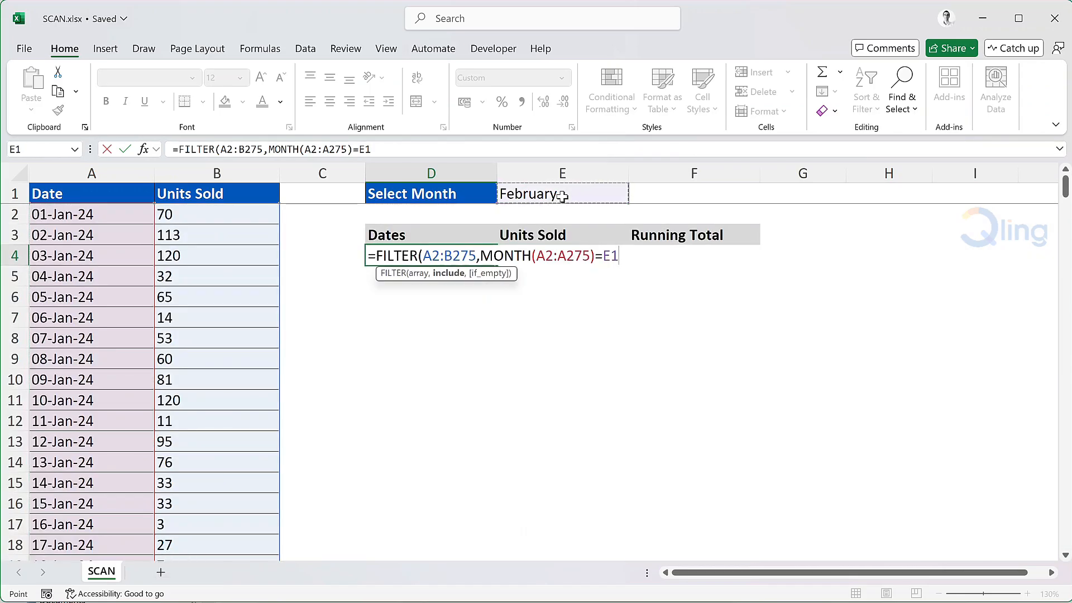
key("F4")
type(")")
key("Return")
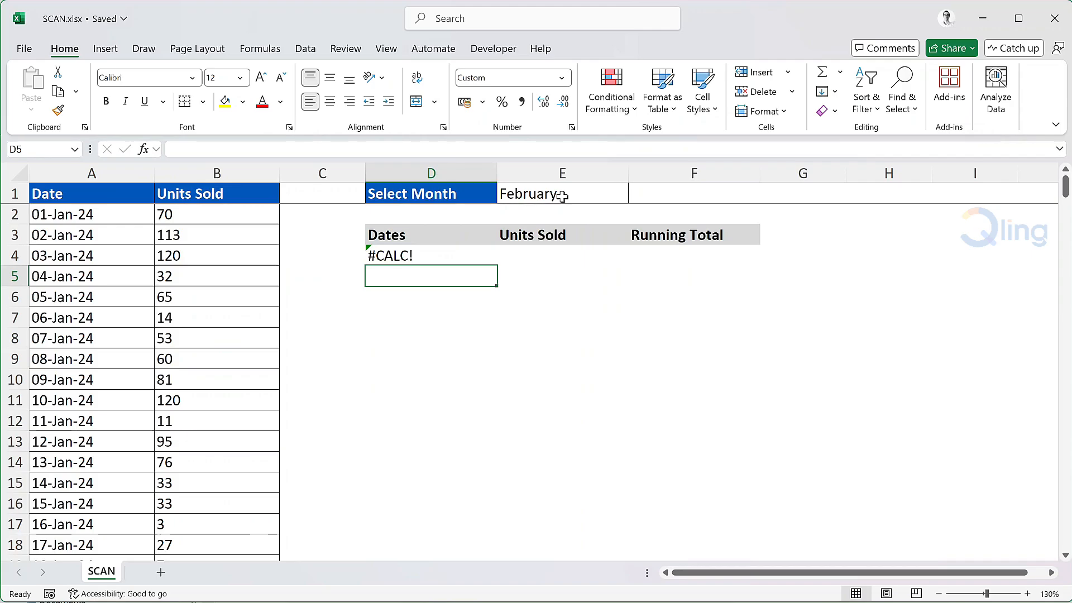
- Change D4's condition to MONTH($E$1&"1") so the formula lists February's dates and units
key("Up")
key("F2")
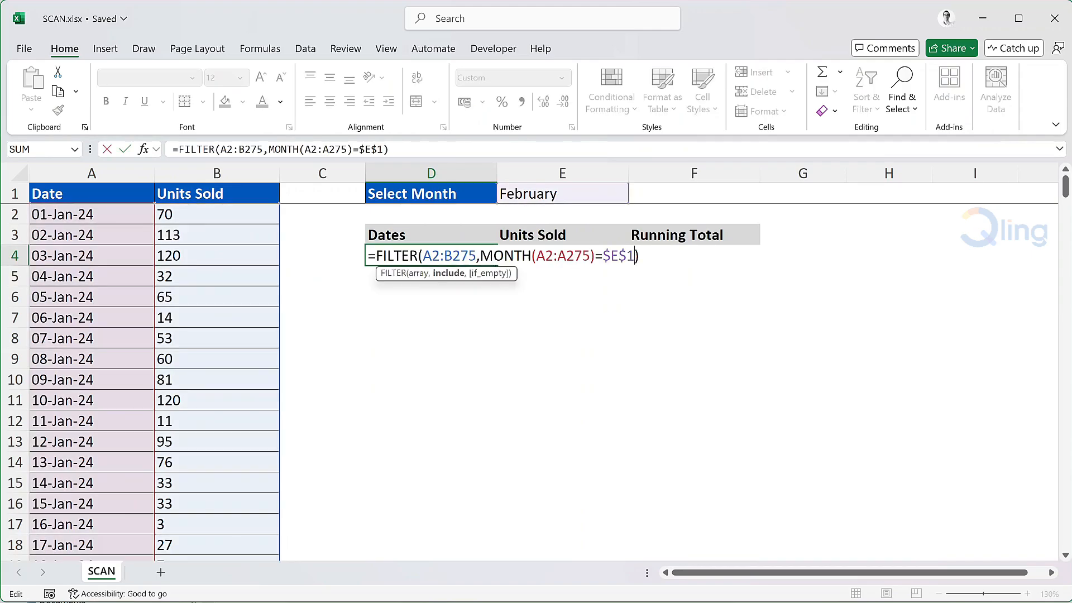
type("&\"1\"")
left_click(603, 256)
type("month")
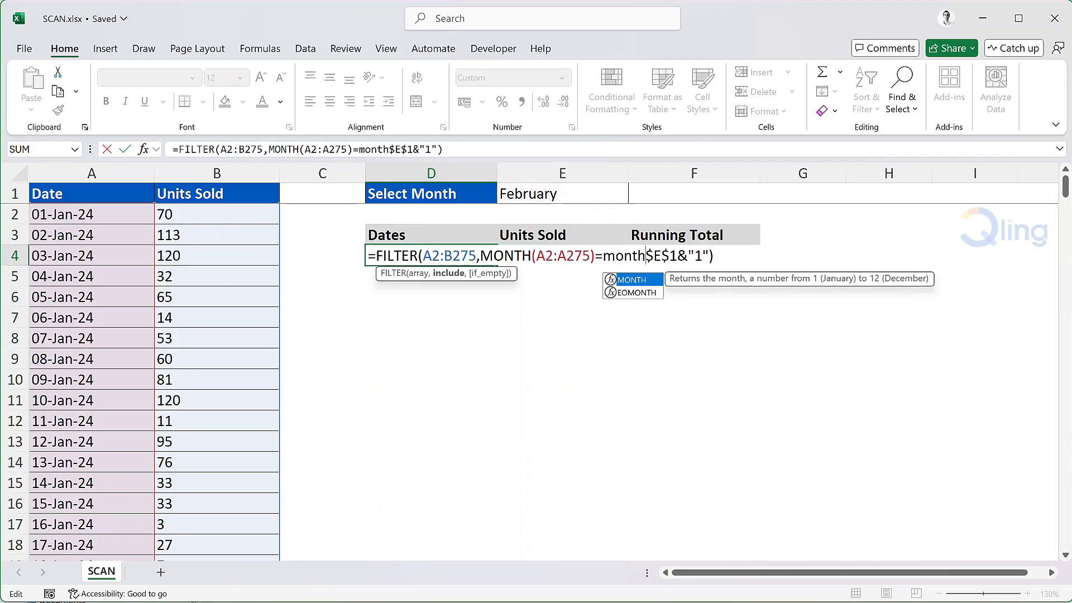
type("(")
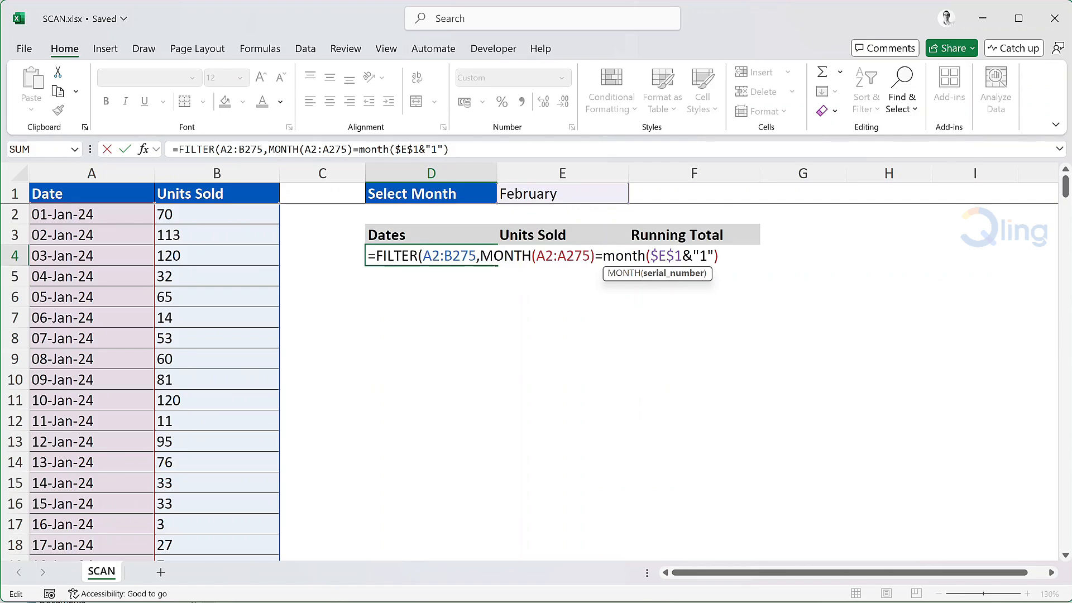
left_click(718, 255)
type(")")
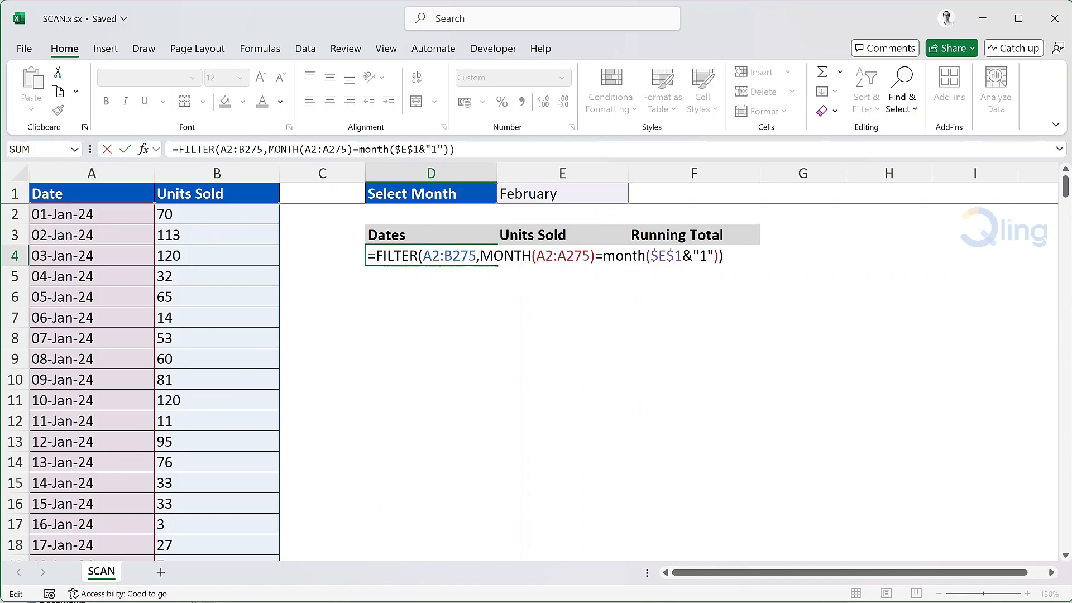
key("Return")
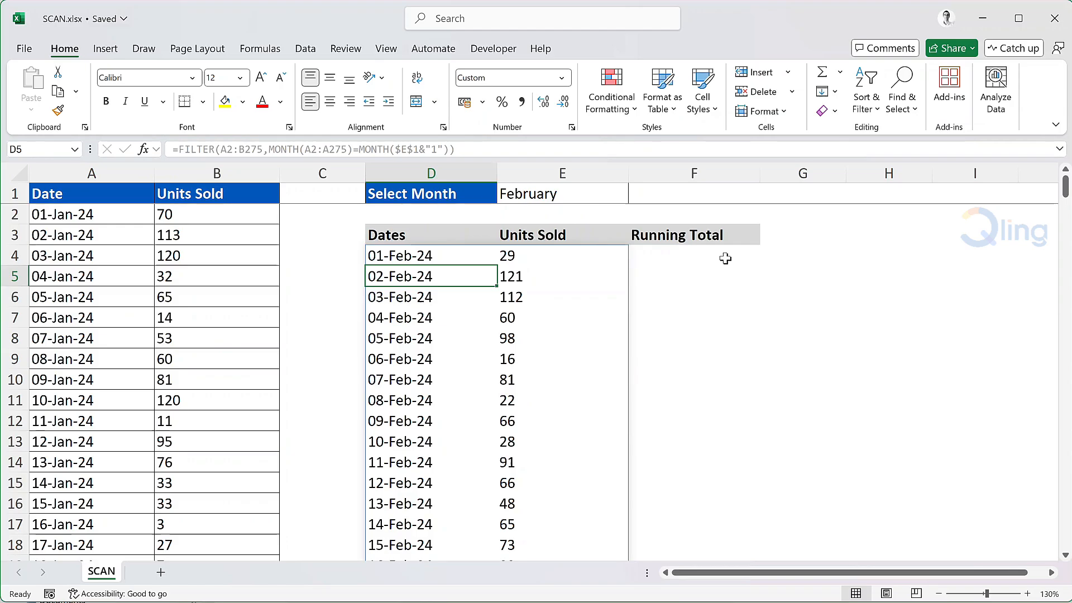
- In F4, begin =SCAN(0,CHOOSECOLS(D4#,2) to run over the Units Sold column
left_click(724, 258)
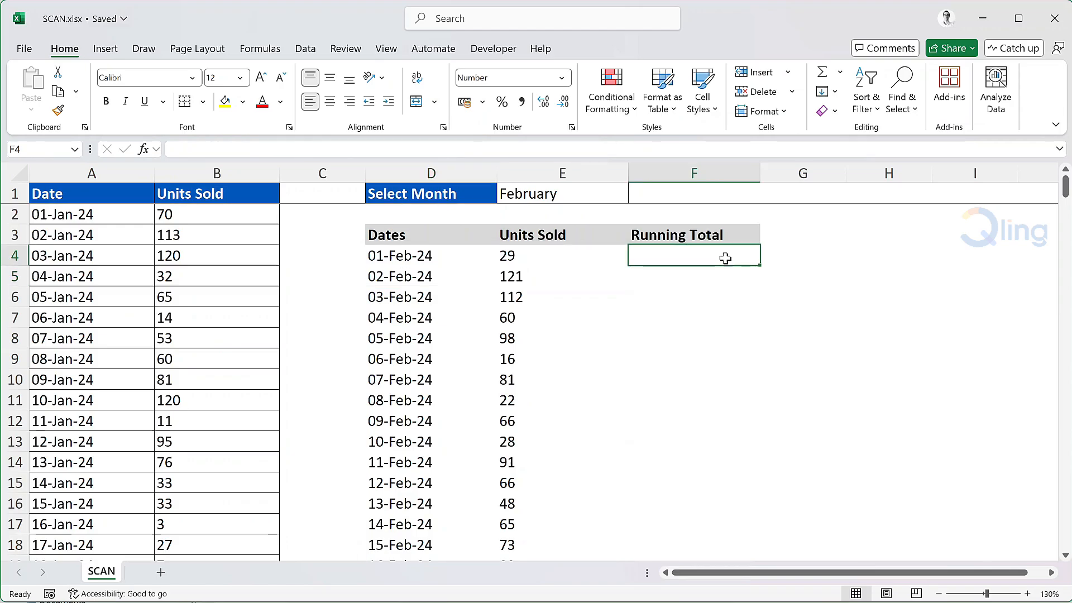
type("=scan")
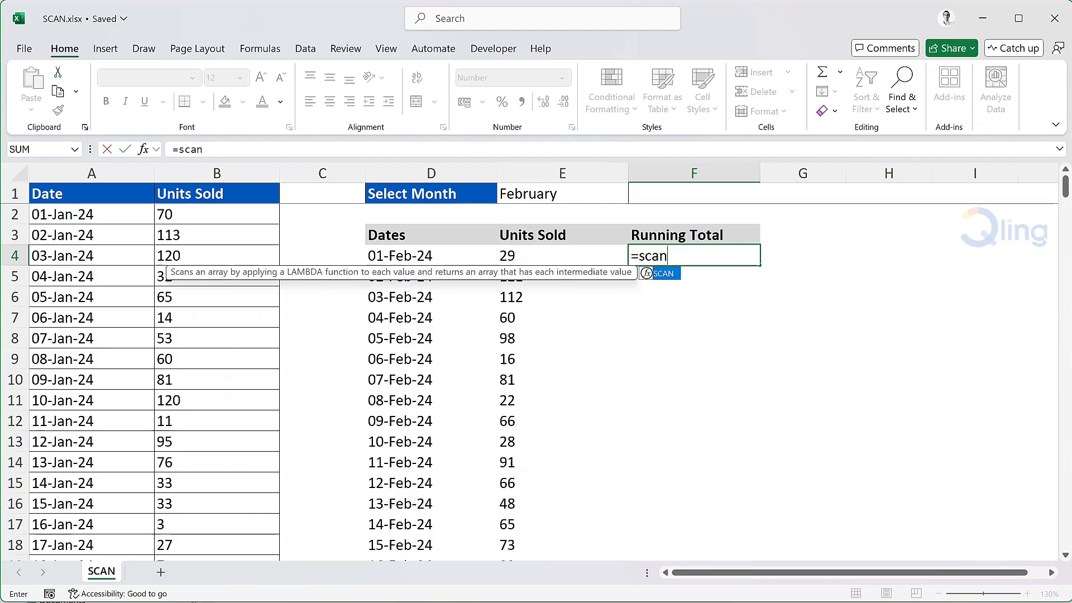
key("Tab")
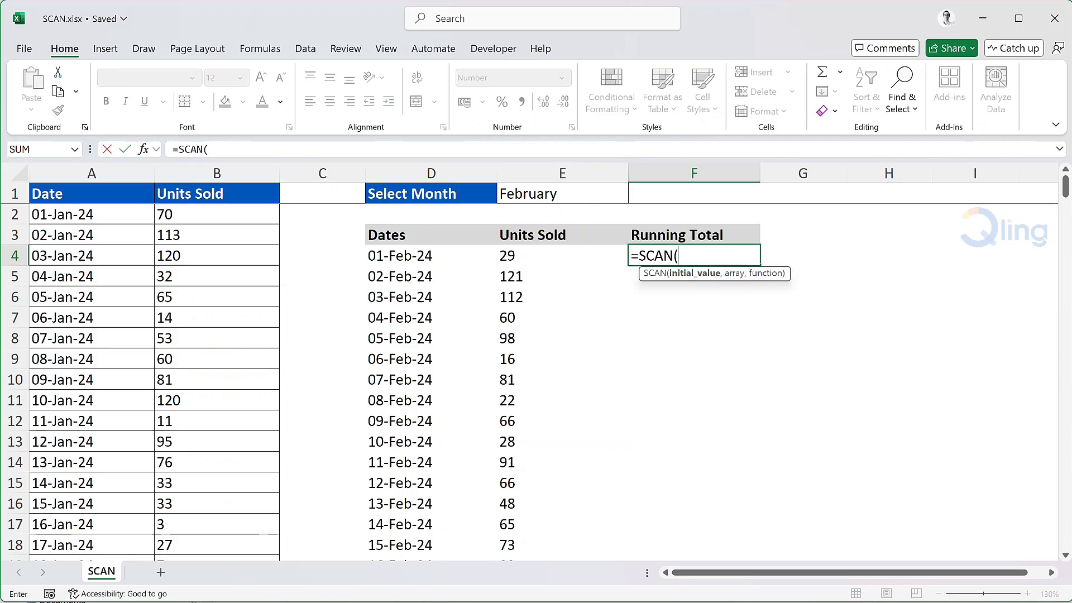
type("0")
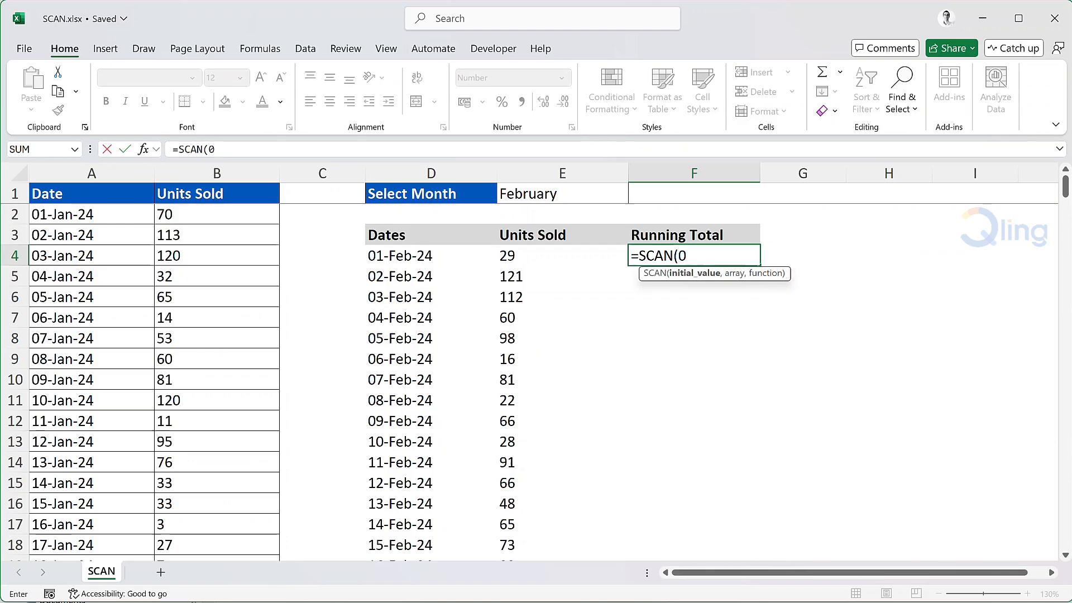
type(",")
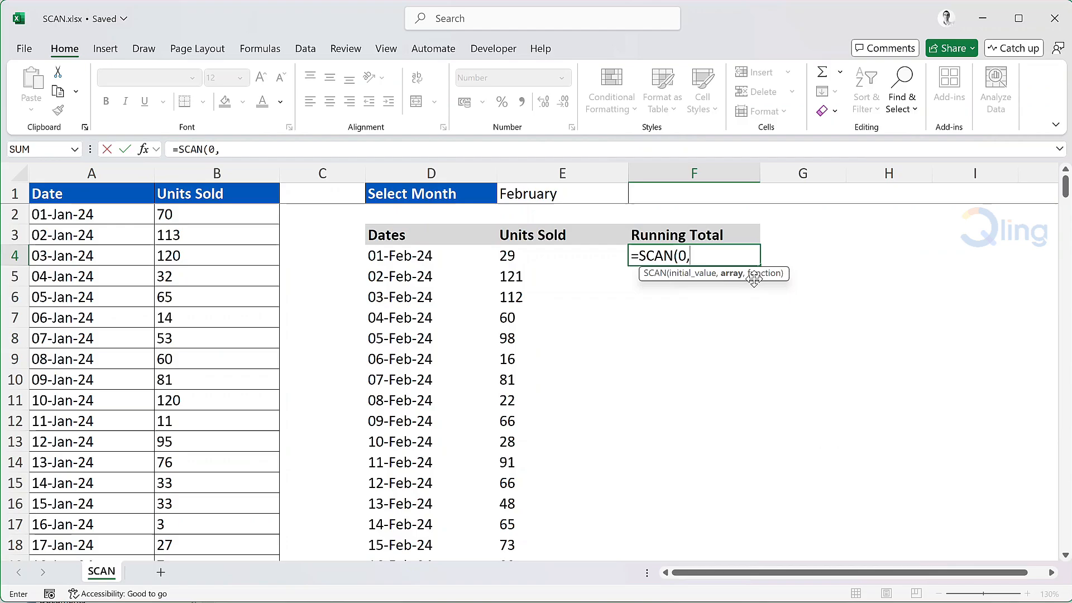
type("choo")
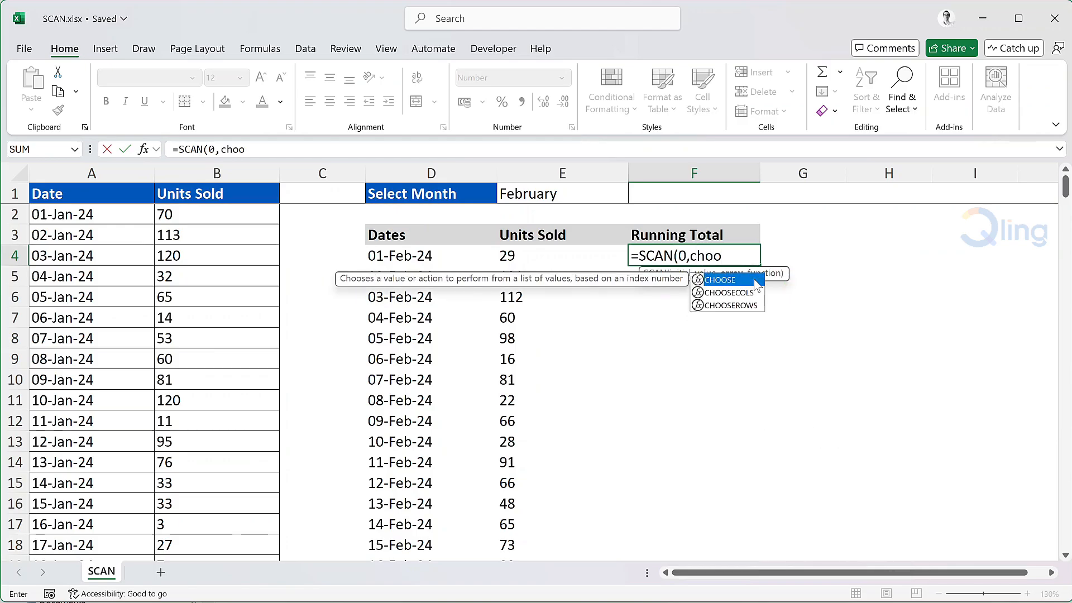
key("Down")
key("Tab")
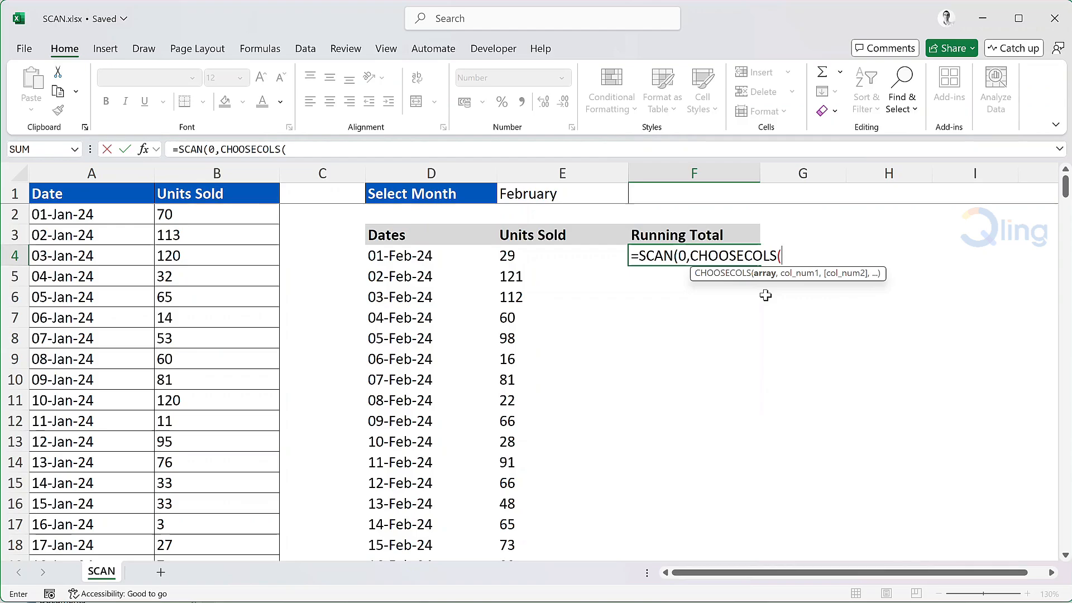
type("D4")
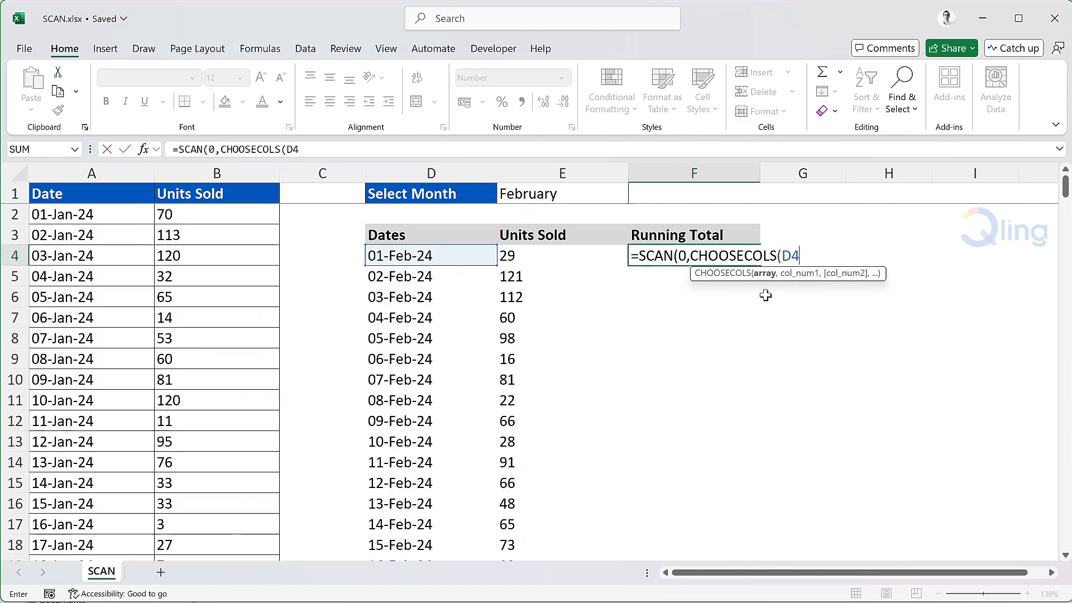
type("#")
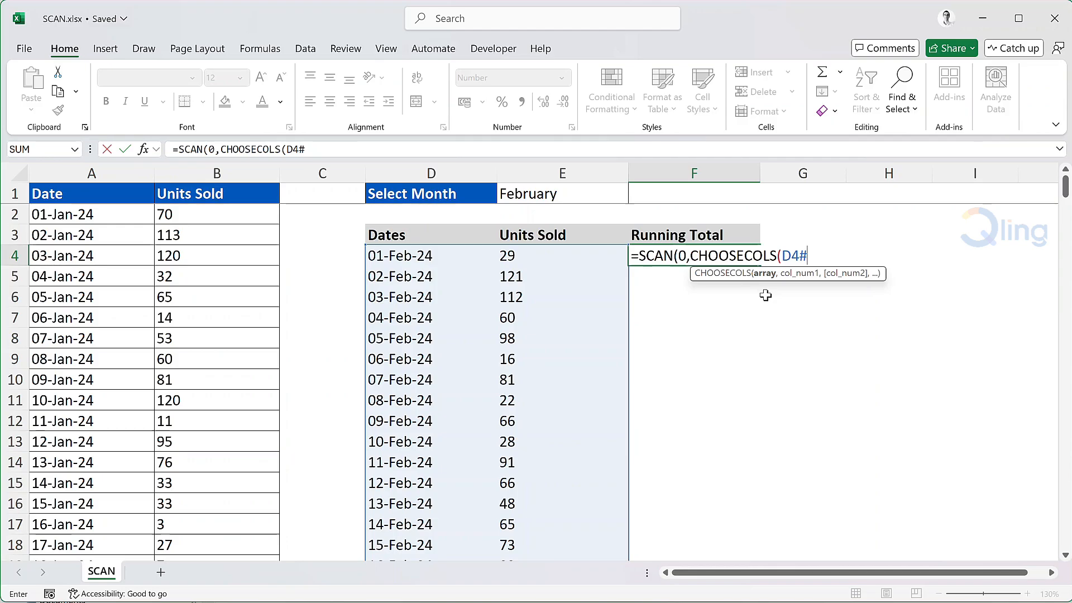
type(",2")
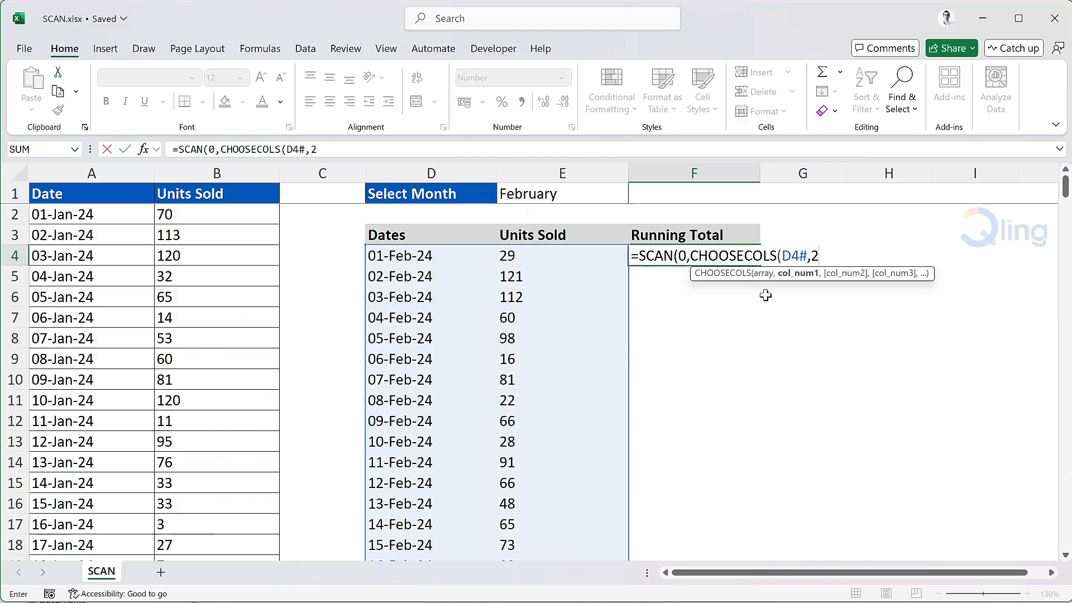
type(")")
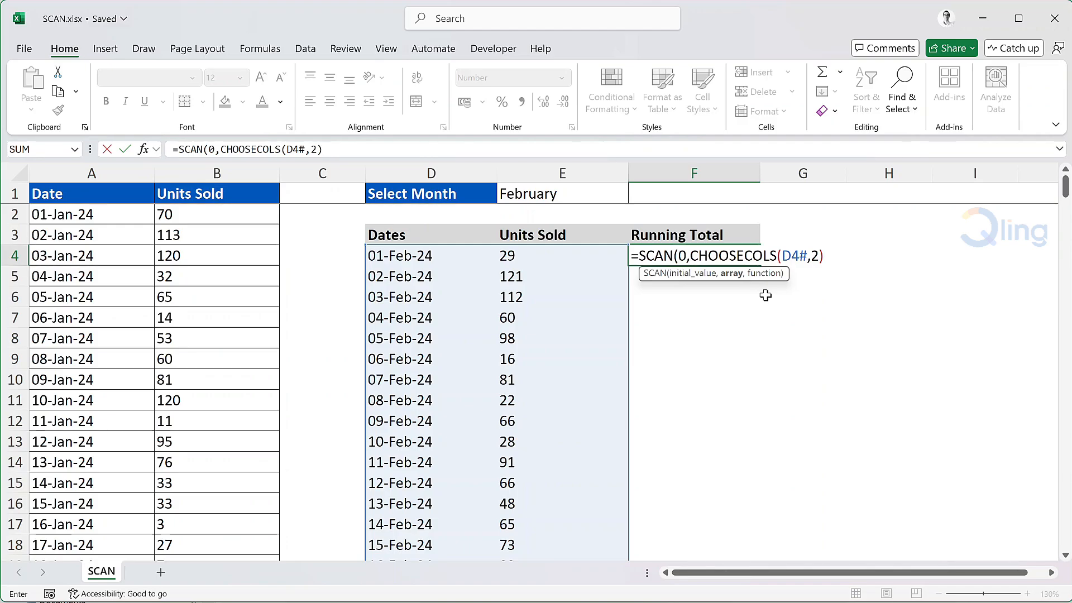
- Finish F4 with LAMBDA(total,delta,total+delta) so running totals (29, 150, 262…) spill
type(",l")
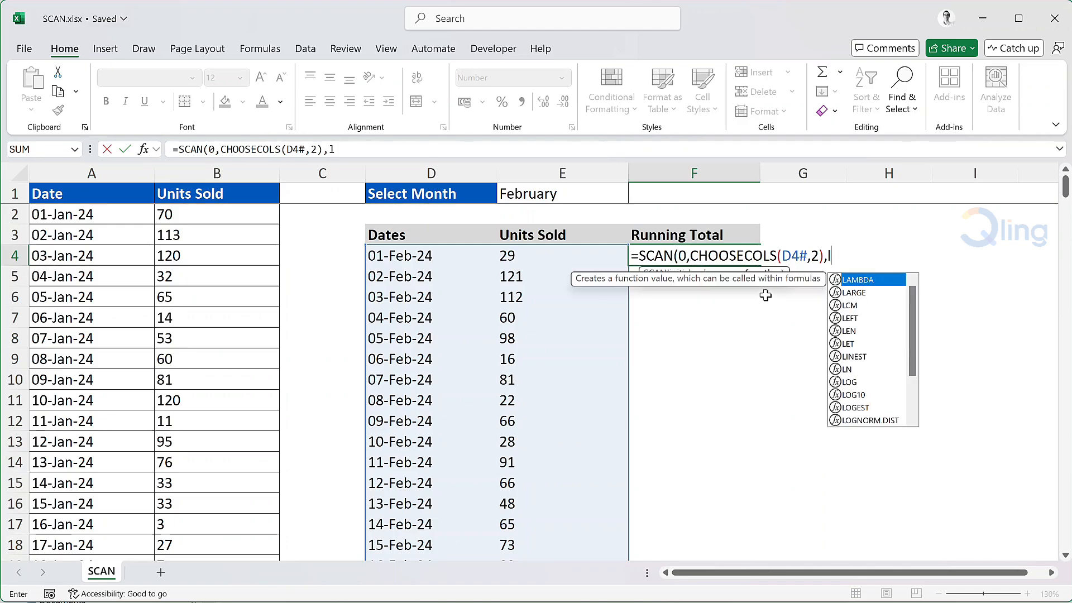
type("ambd")
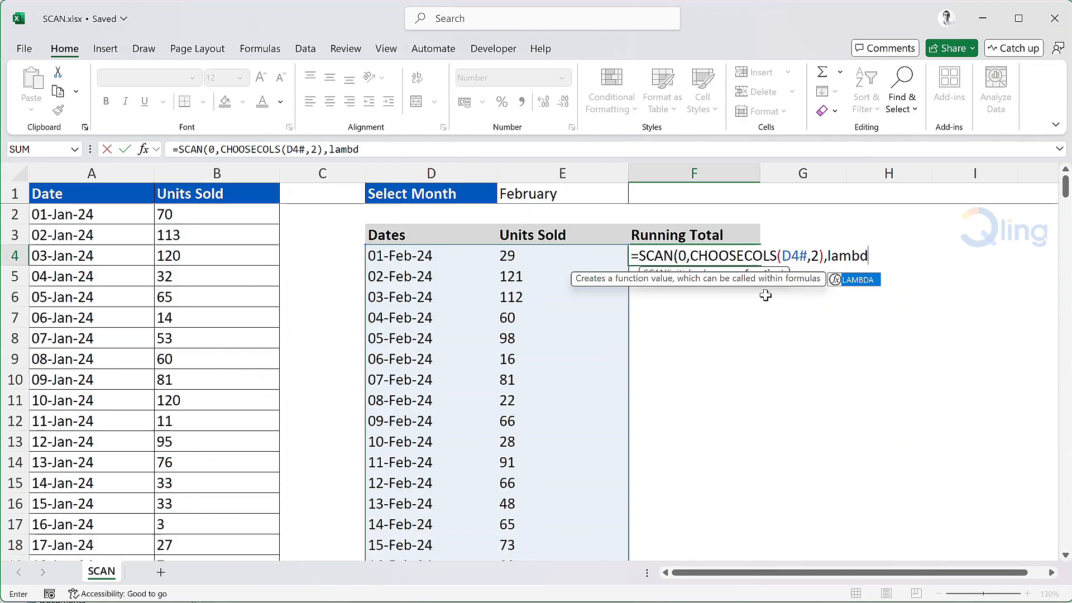
key("Tab")
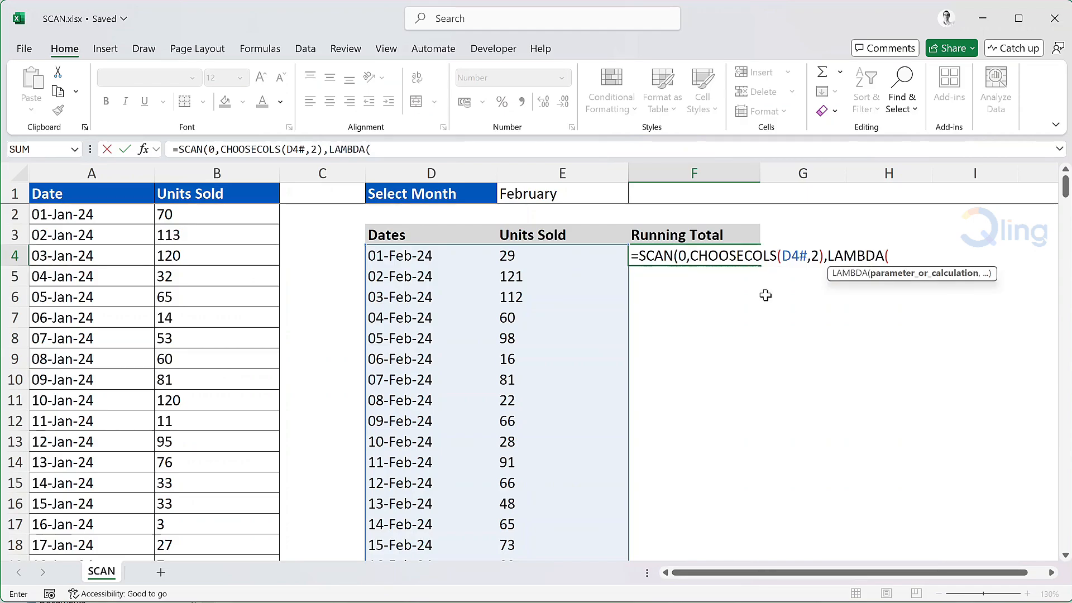
type("t")
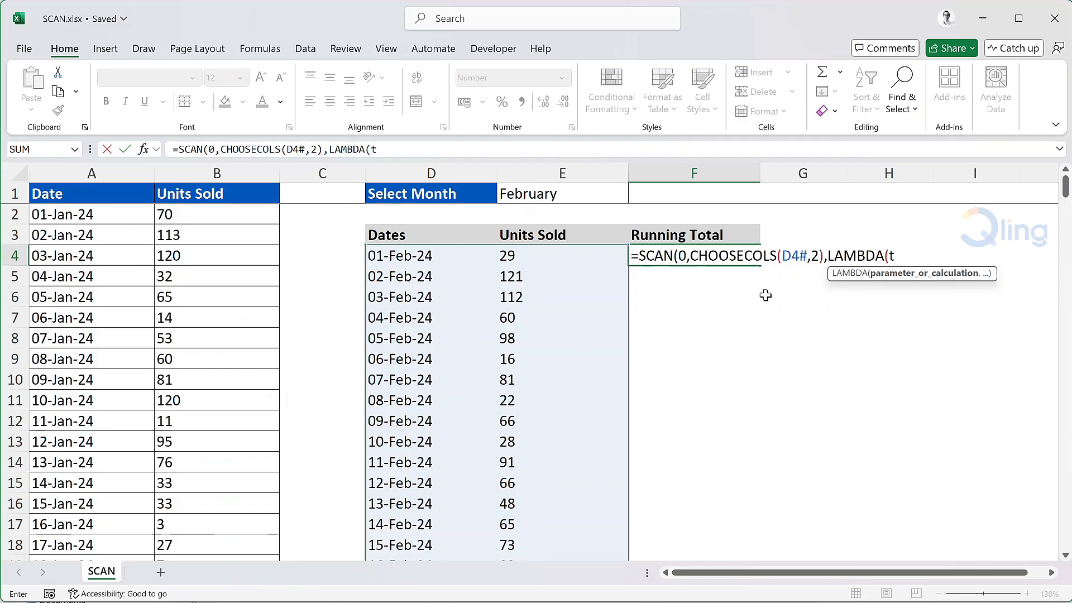
type("otal,delta")
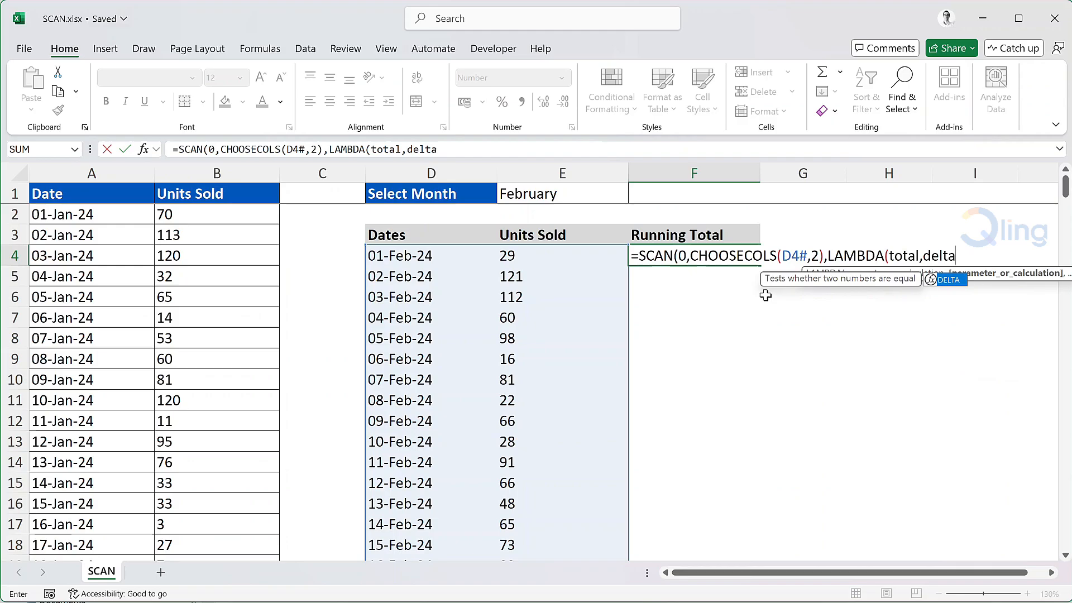
type(",")
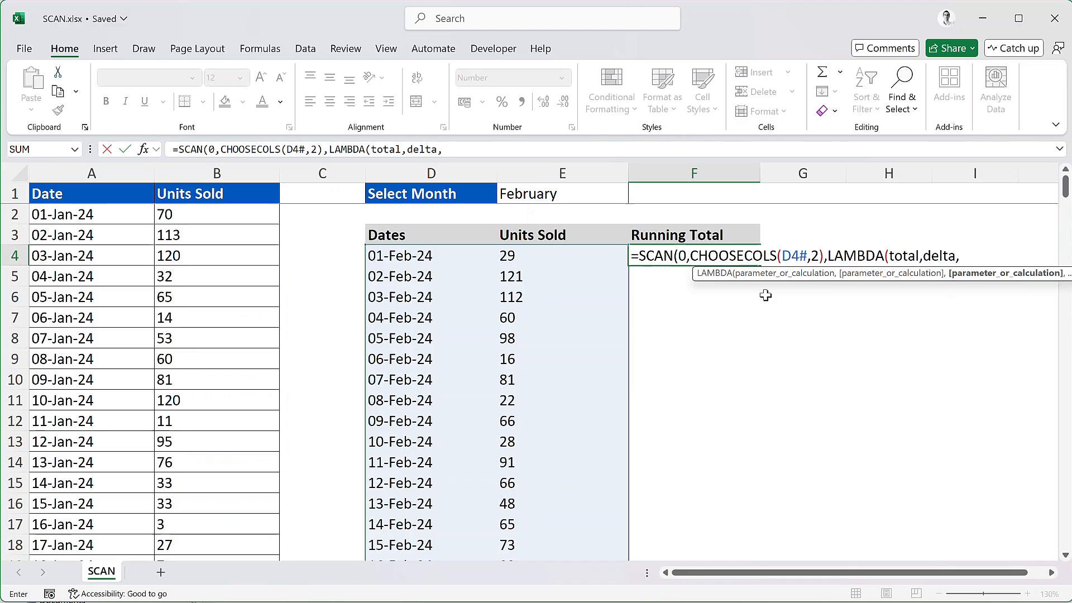
type("tota")
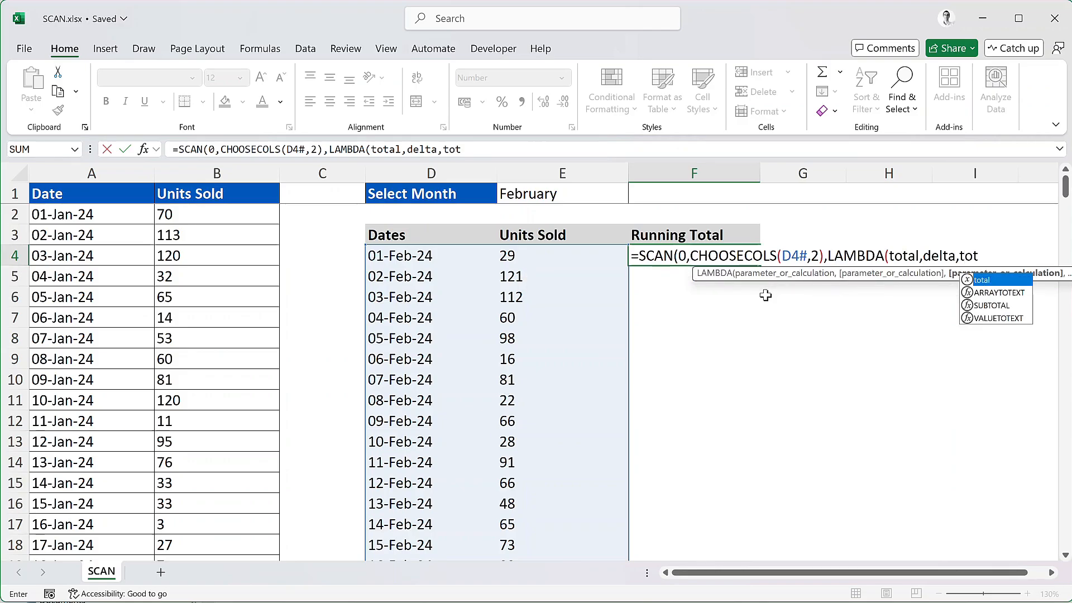
type("l+de")
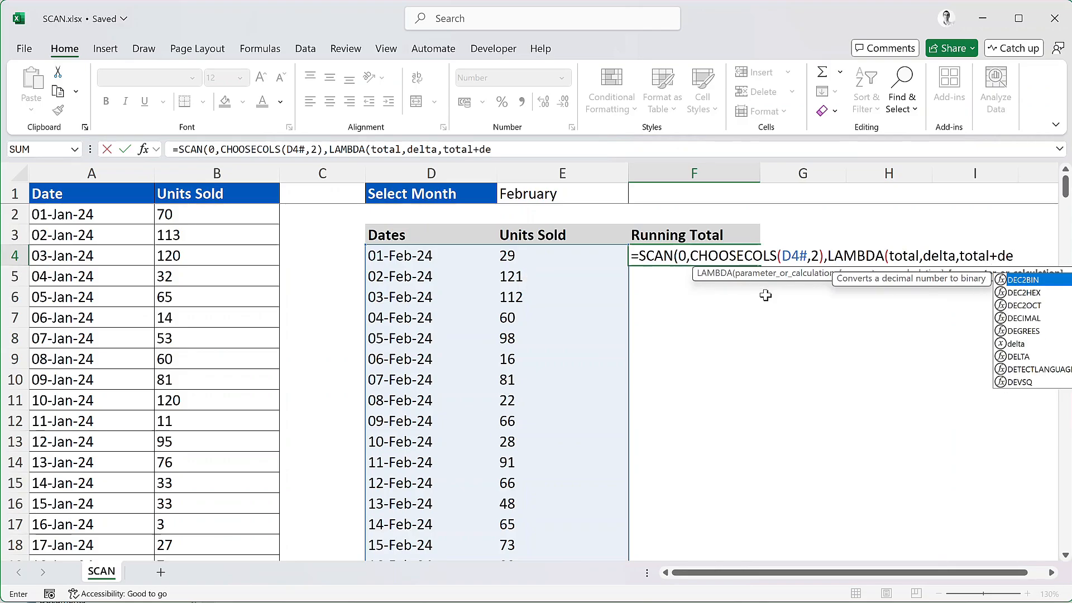
type("lta)")
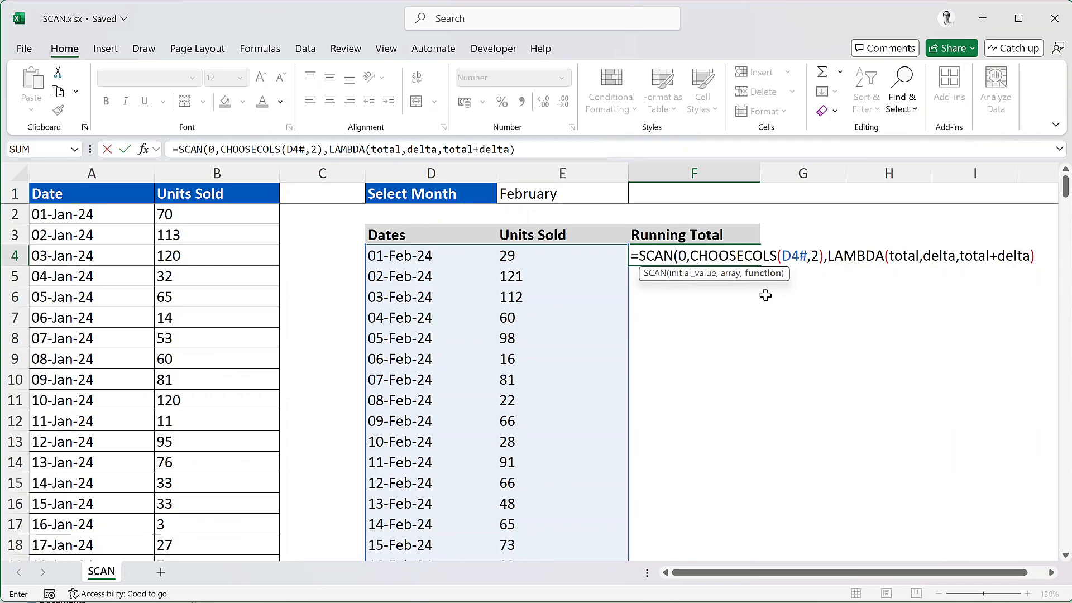
type(")")
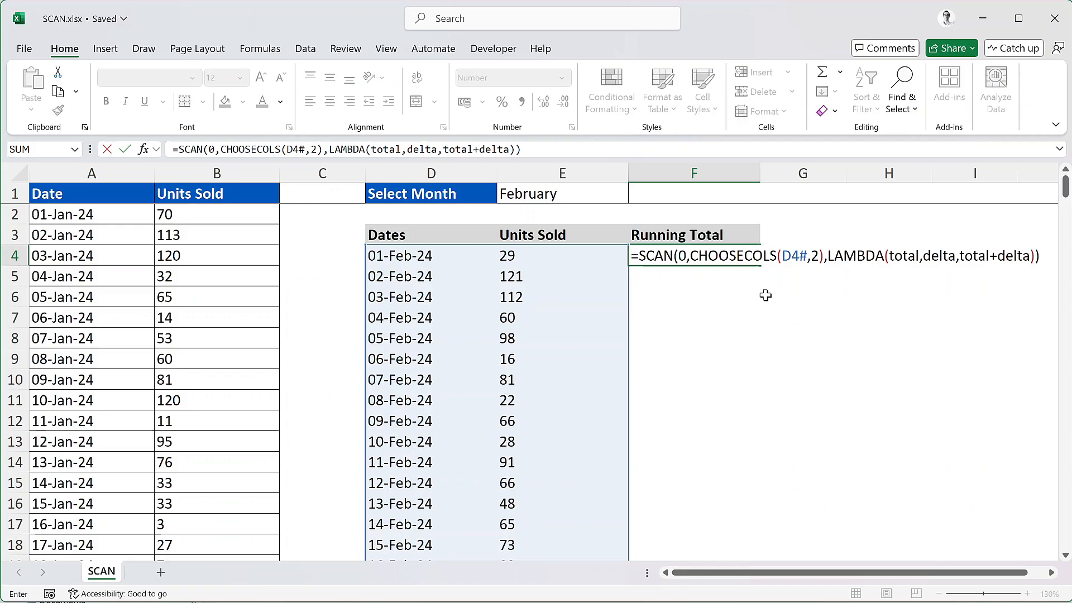
key("Return")
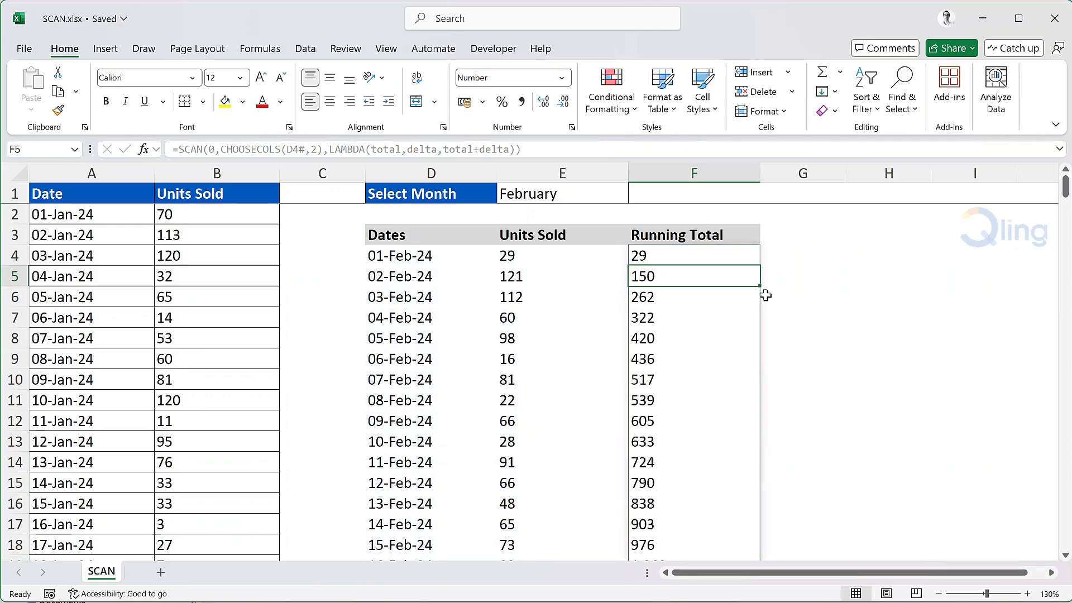
- Test the month selector in E1 by switching to March, then to January
left_click(619, 194)
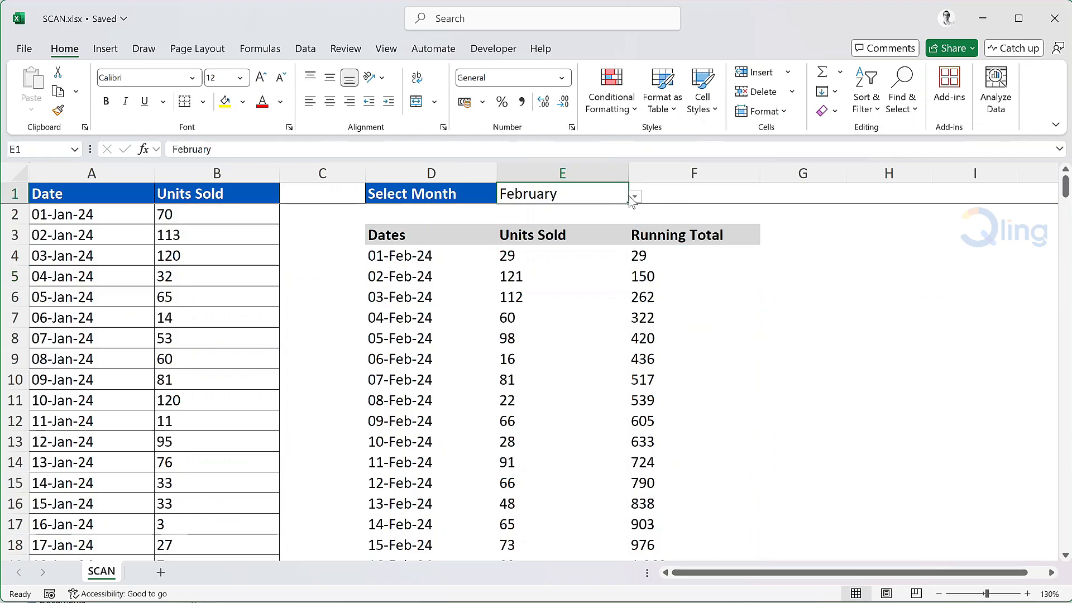
left_click(635, 196)
left_click(530, 237)
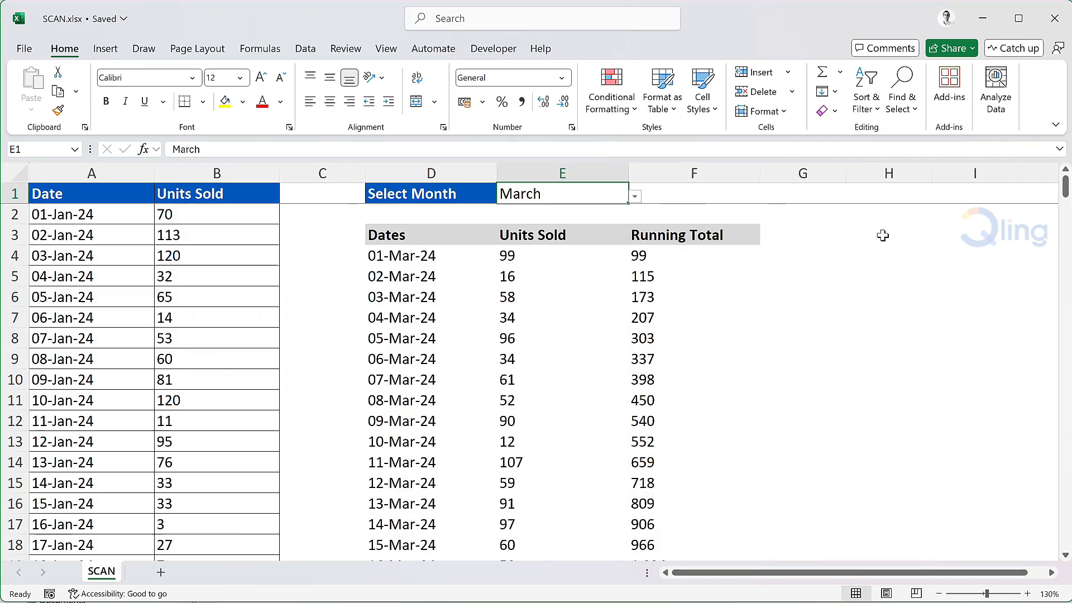
left_click(642, 197)
left_click(614, 194)
left_click(635, 196)
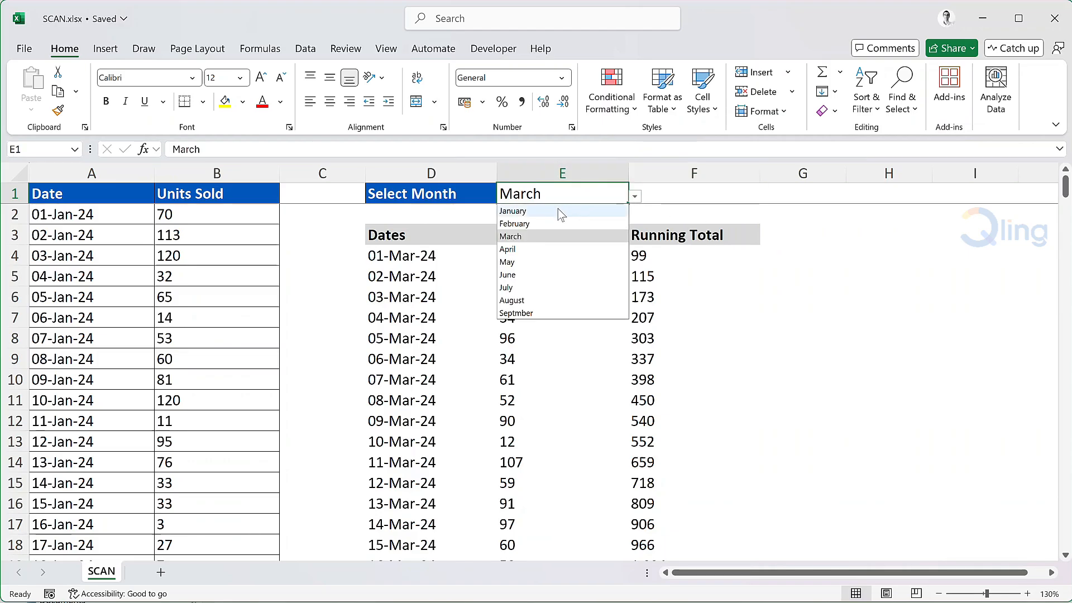
left_click(555, 209)
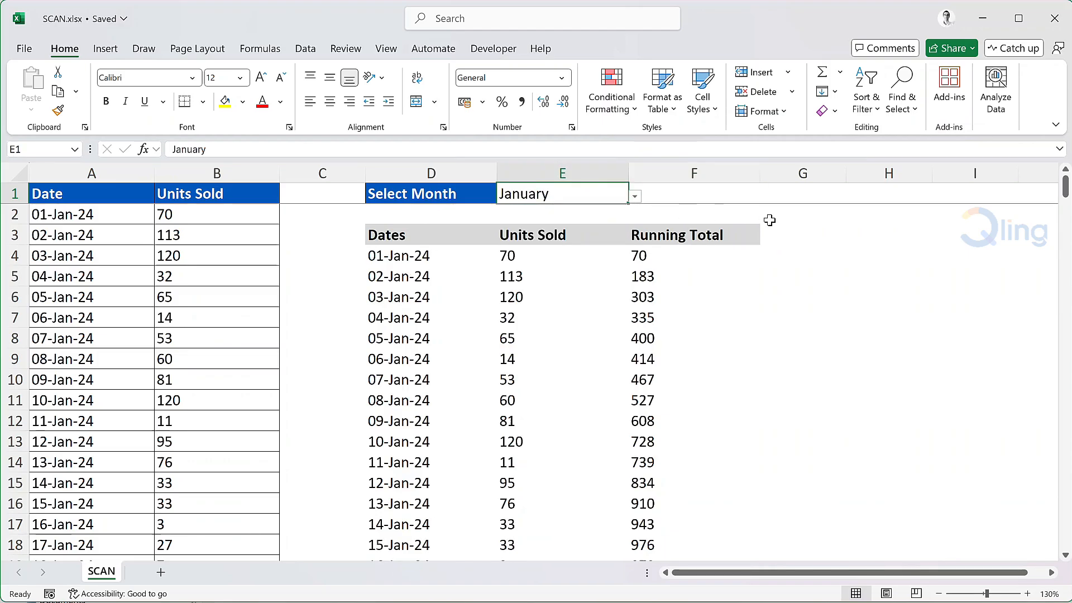